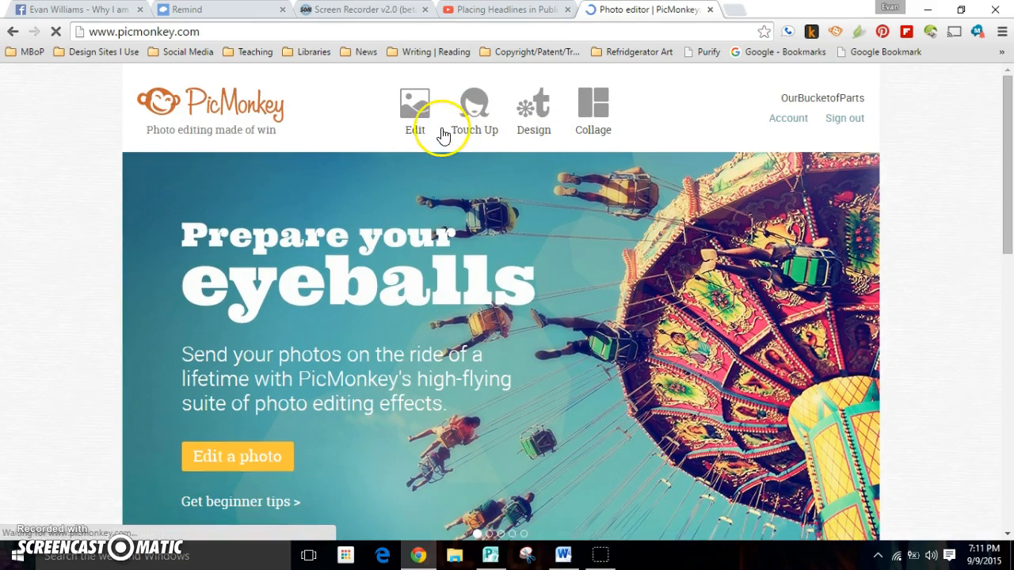
- Open the photo 01 Walgreens from the computer's Pictures > 2015 > Walgreens folder for editing
left_click(427, 123)
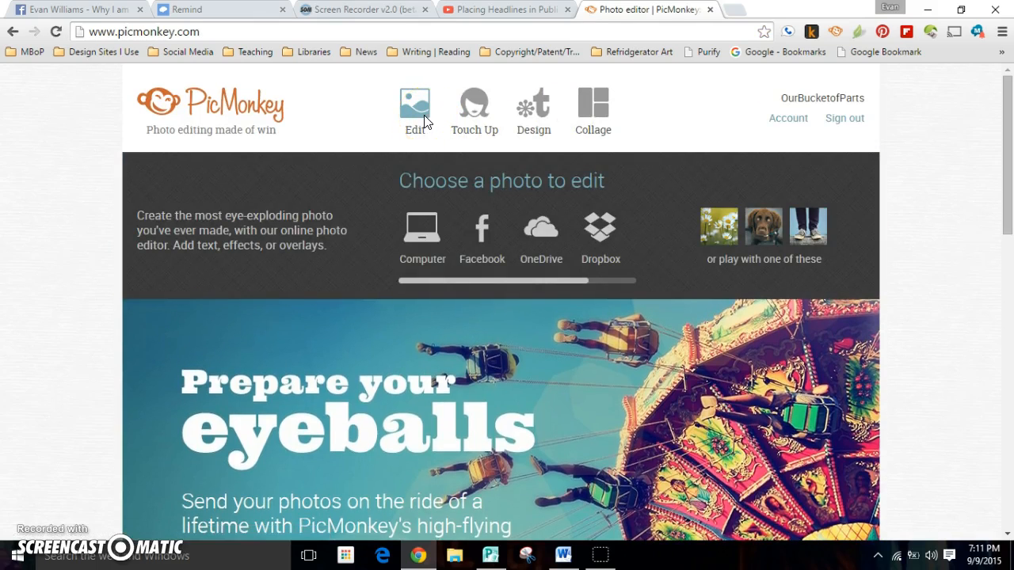
left_click(420, 231)
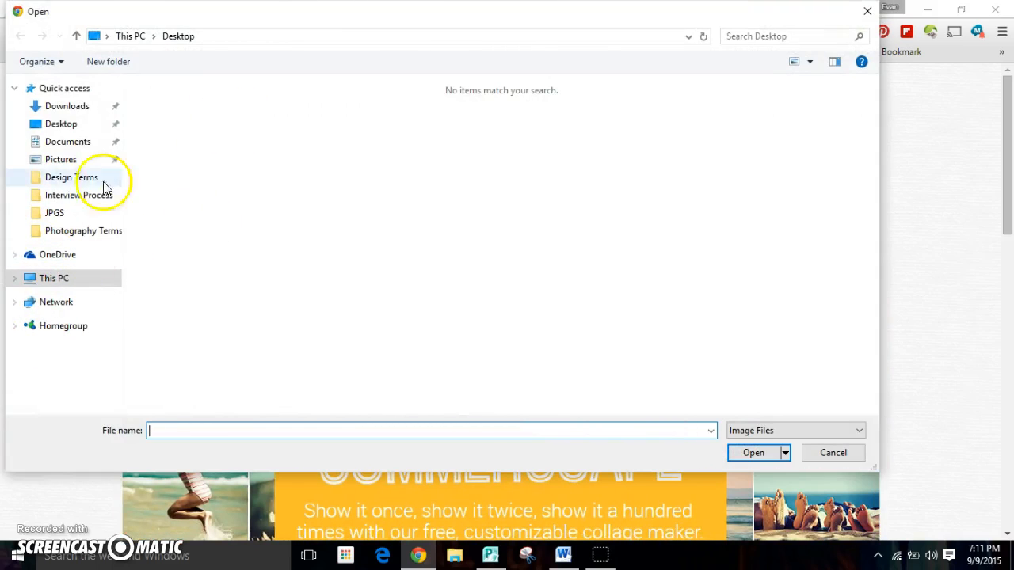
left_click(61, 159)
double_click(161, 129)
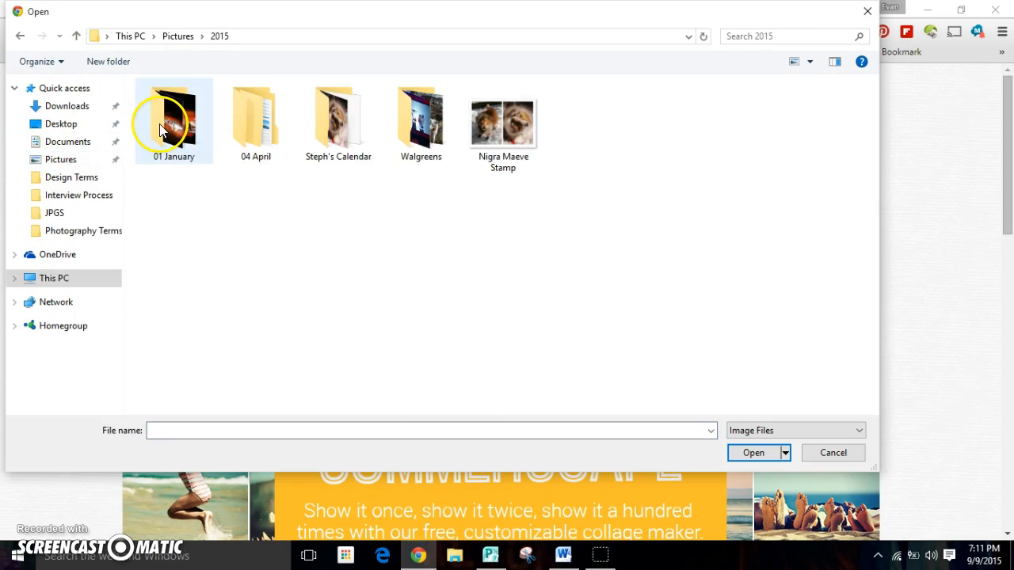
double_click(420, 123)
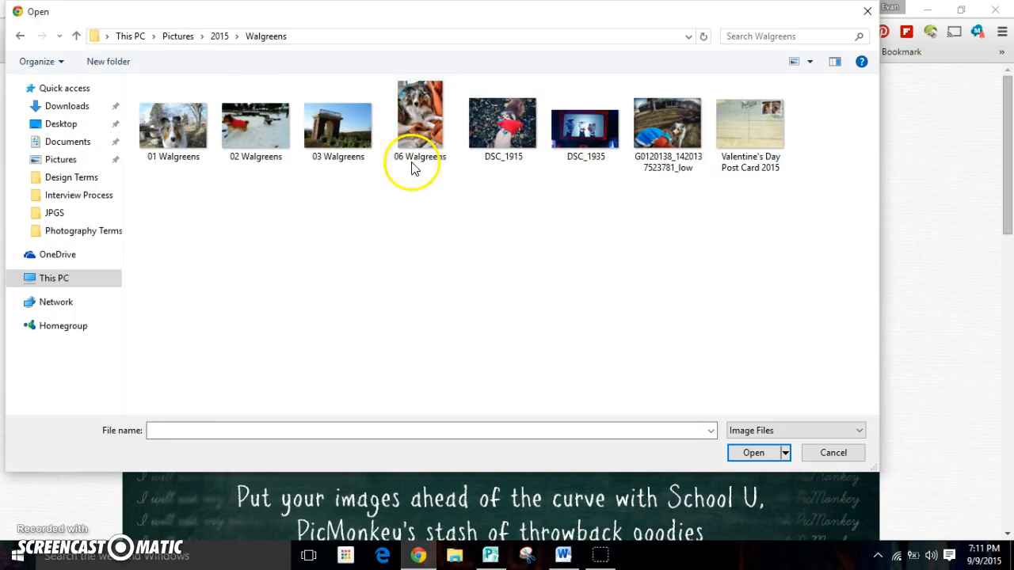
double_click(173, 127)
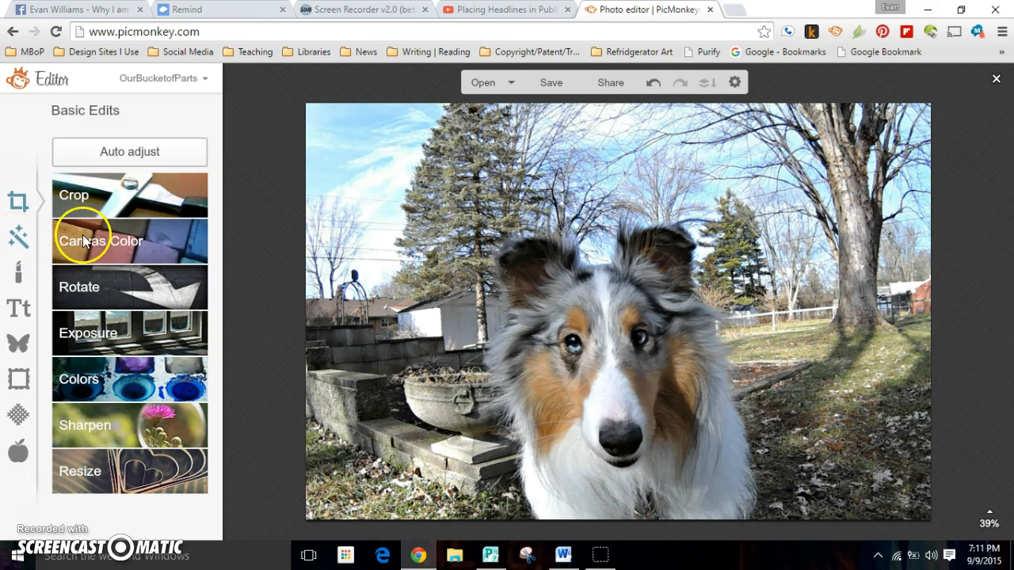
- Start the Draw effect in white (ffffff) with brush size 79 and hardness 59%
left_click(18, 236)
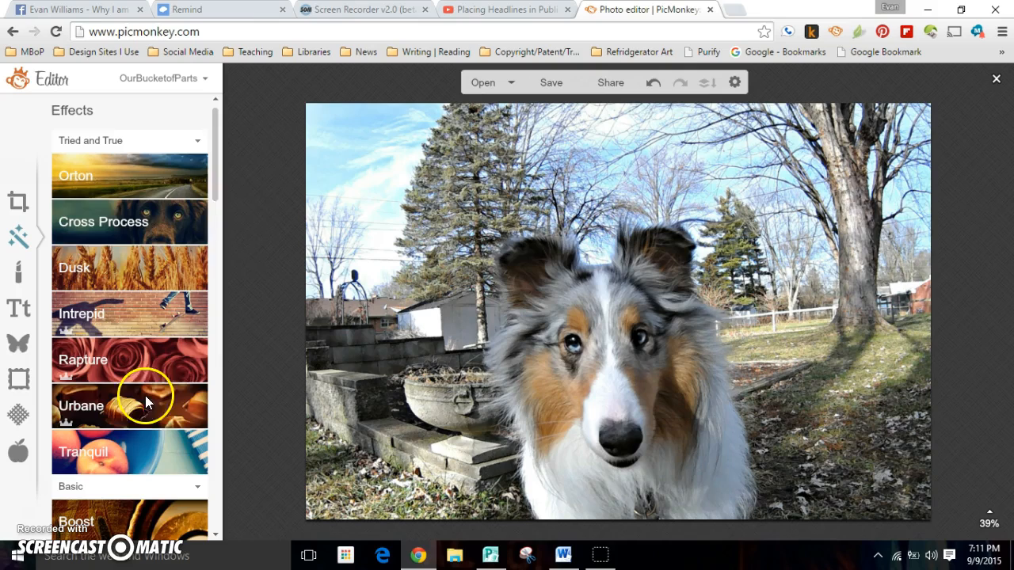
mouse_move(216, 145)
left_mouse_down()
mouse_move(224, 198)
mouse_move(201, 463)
left_mouse_up()
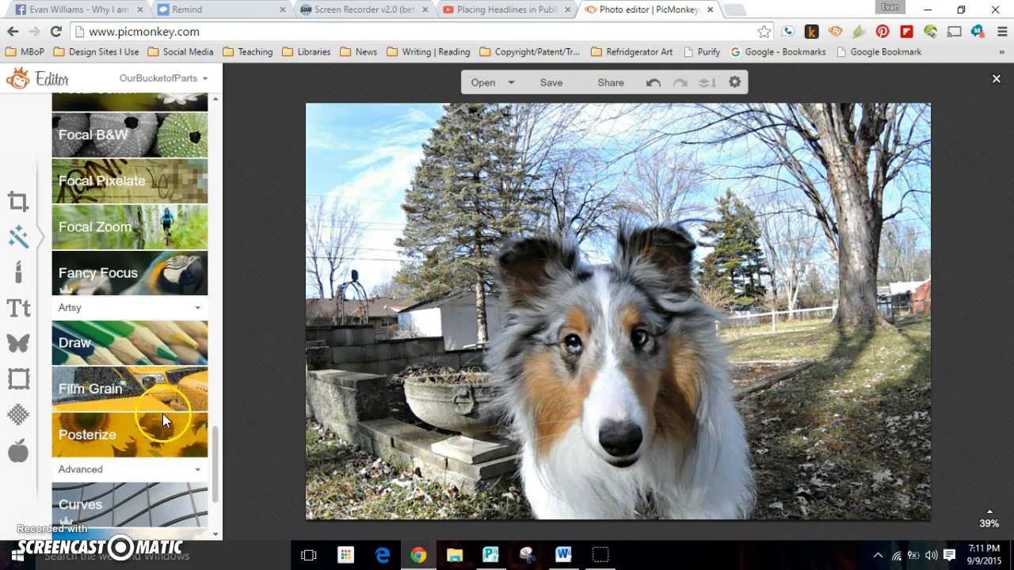
left_click(97, 347)
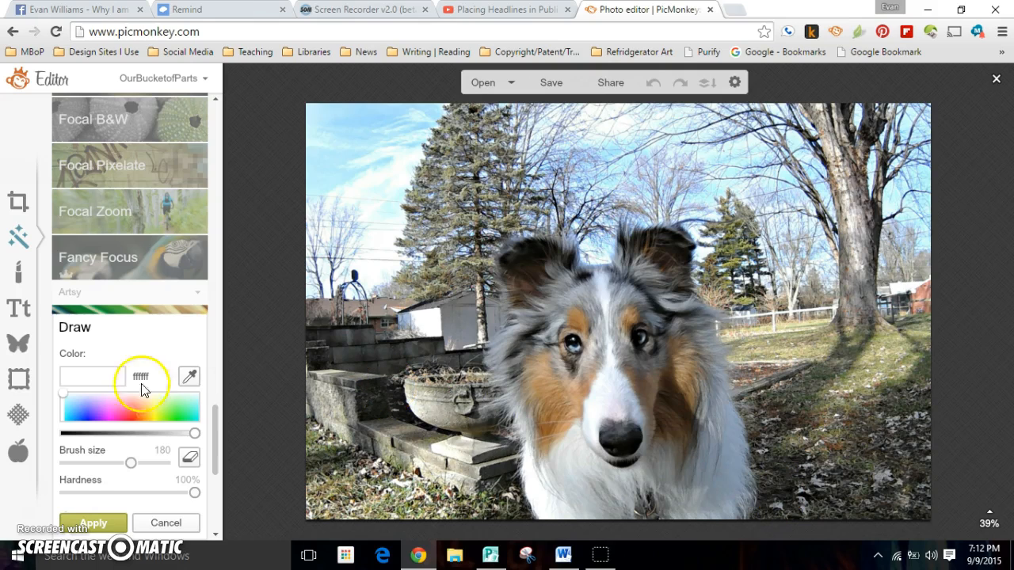
left_click_drag(132, 469, 108, 474)
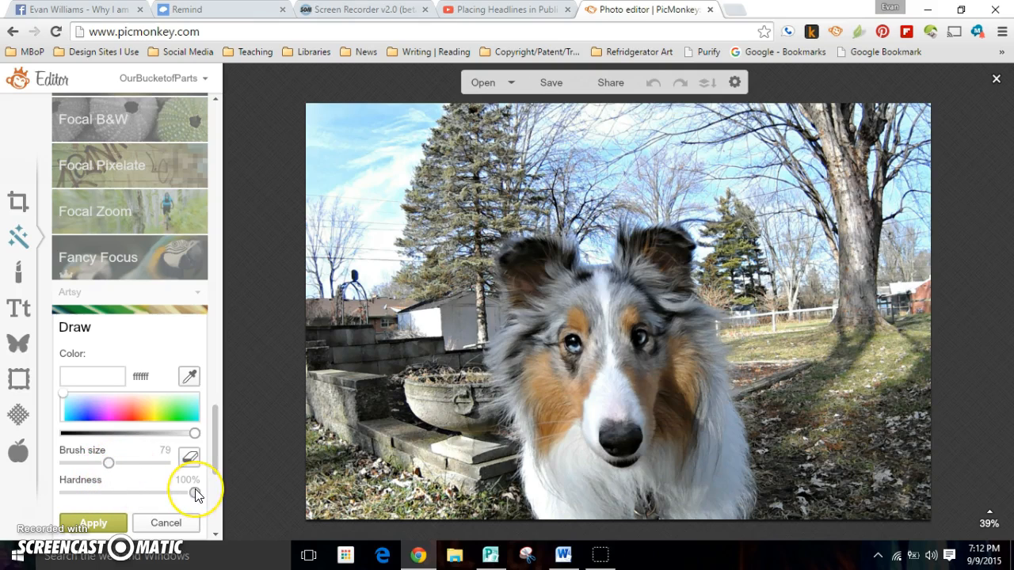
left_click_drag(195, 494, 137, 505)
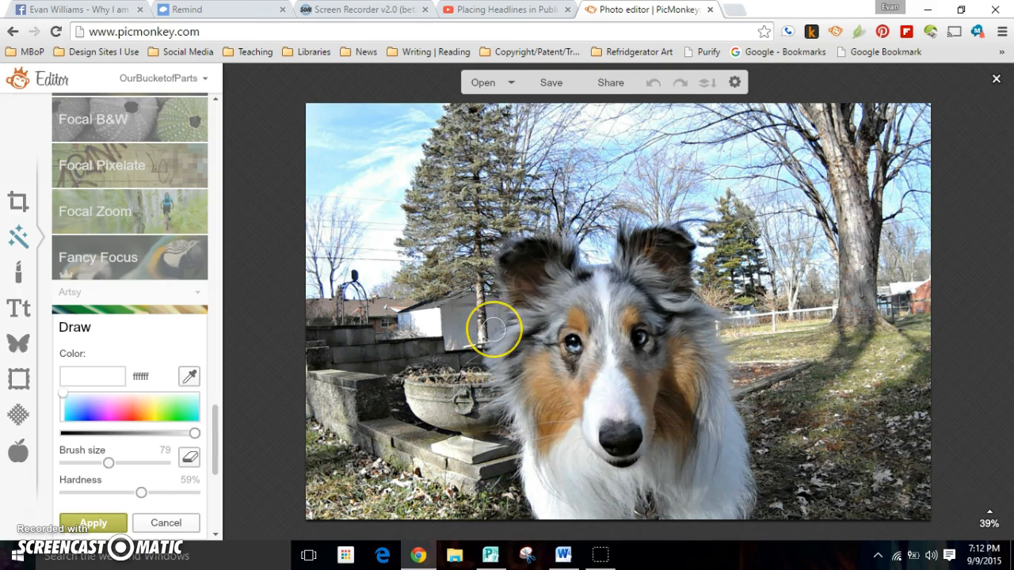
- Paint white over the background along the lower edge of the dog's chest beside the stone planter
mouse_move(493, 327)
left_mouse_down()
mouse_move(482, 403)
mouse_move(494, 462)
mouse_move(479, 357)
left_mouse_up()
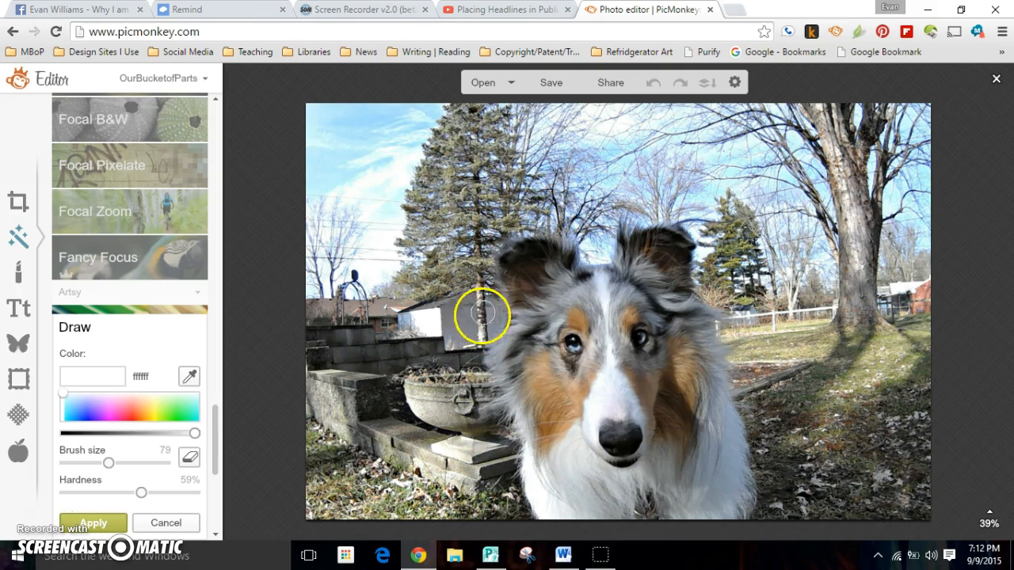
left_click(990, 522)
left_click_drag(994, 473, 994, 470)
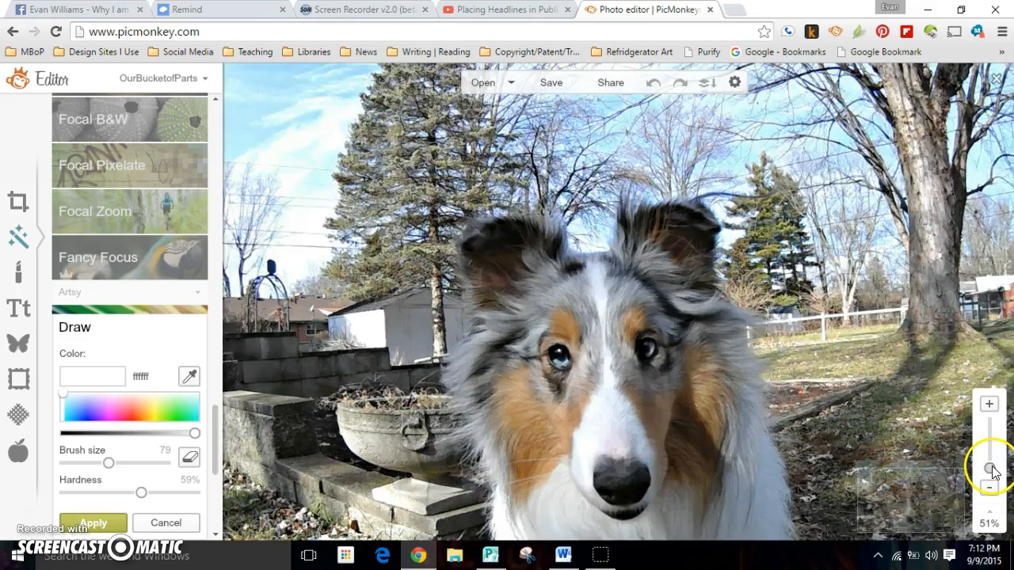
left_click_drag(921, 482, 914, 522)
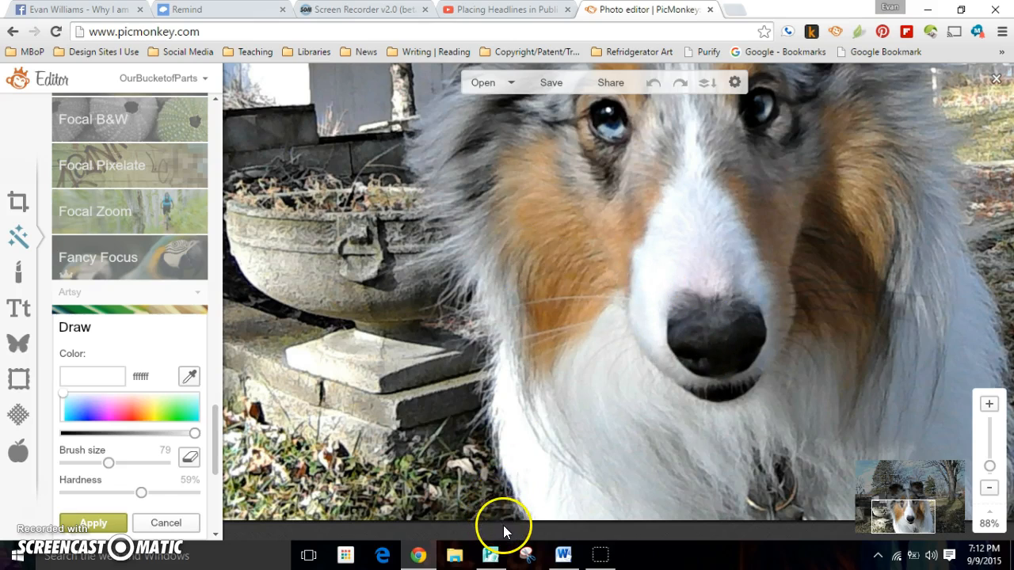
mouse_move(502, 515)
left_mouse_down()
mouse_move(482, 484)
mouse_move(505, 523)
mouse_move(468, 451)
mouse_move(482, 356)
mouse_move(474, 325)
mouse_move(447, 295)
left_mouse_up()
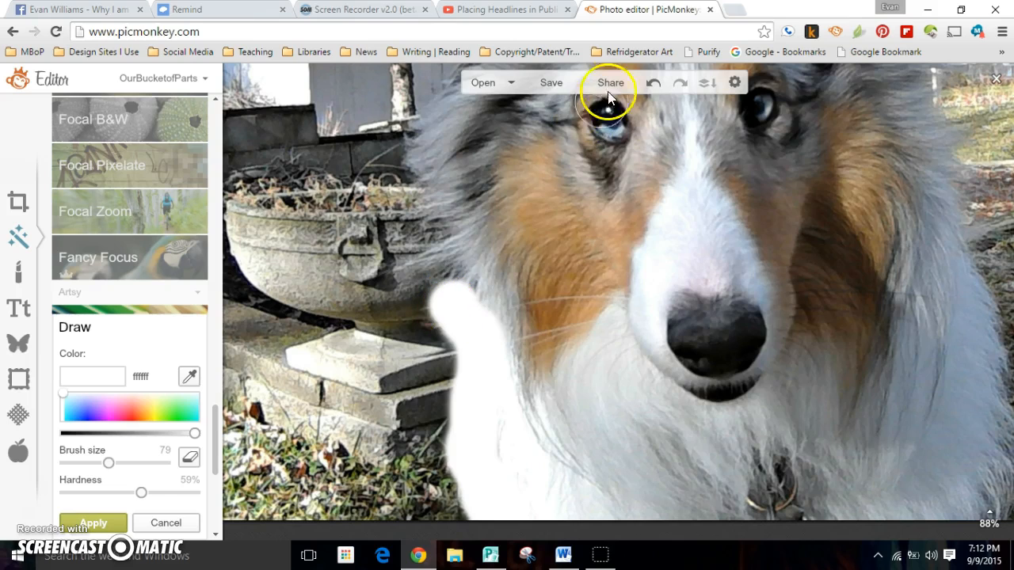
left_click(654, 83)
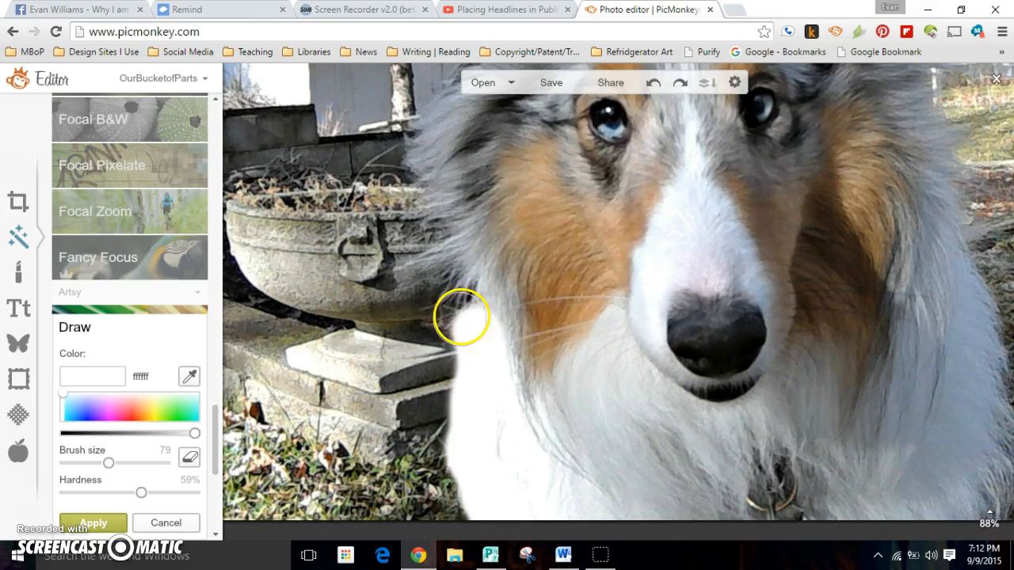
left_click_drag(461, 317, 452, 299)
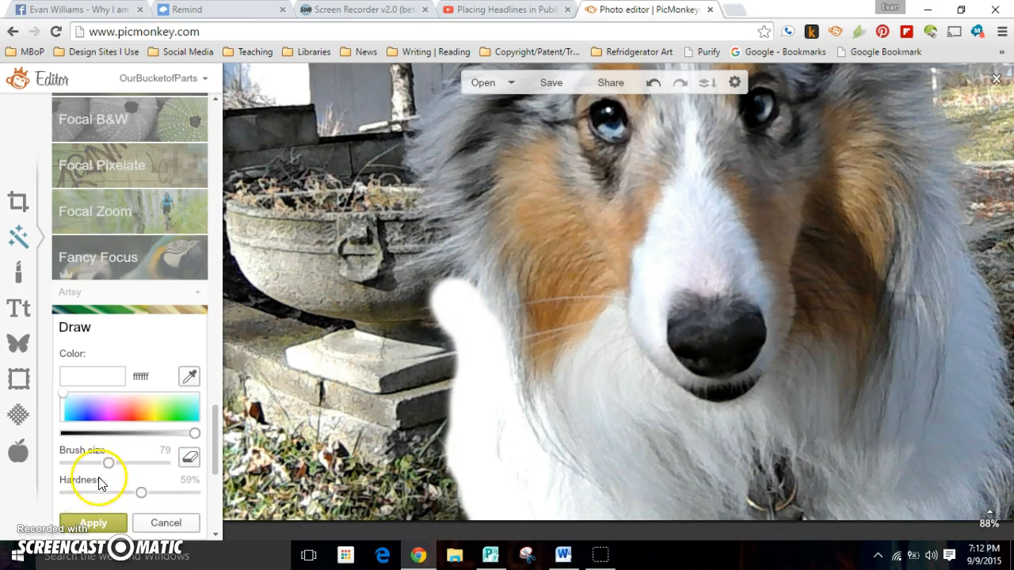
- Reduce the brush size to 35 and trace a white outline around the rest of the dog's body, head and ears
left_click_drag(108, 465, 90, 462)
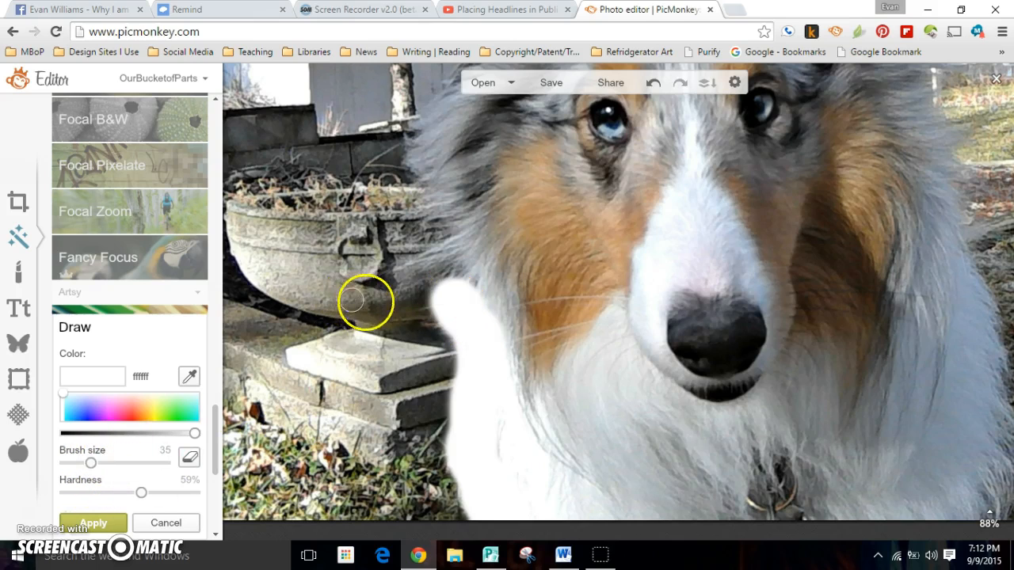
mouse_move(472, 290)
left_mouse_down()
mouse_move(408, 183)
mouse_move(407, 112)
left_mouse_up()
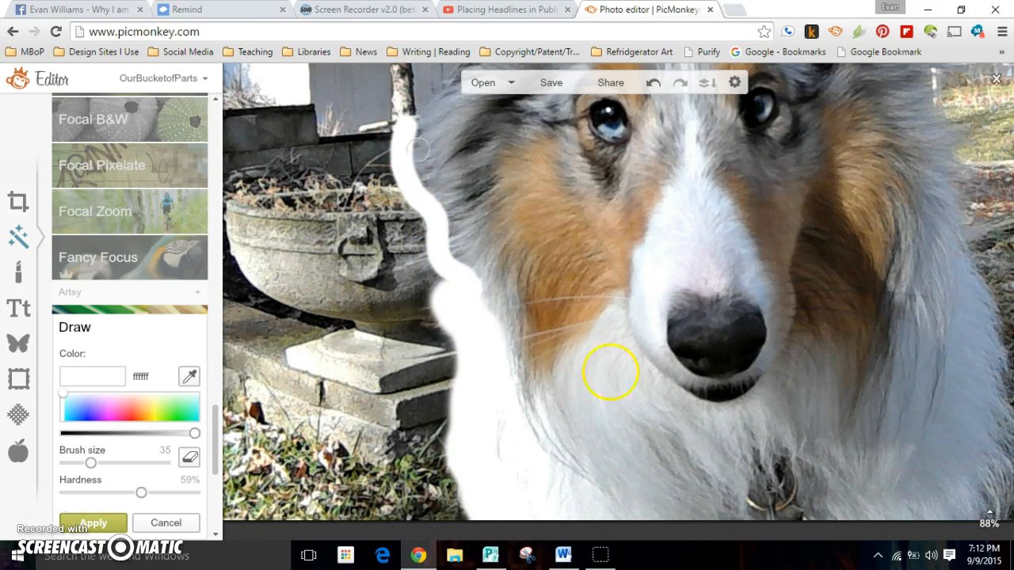
left_click(987, 525)
left_click_drag(934, 494, 894, 489)
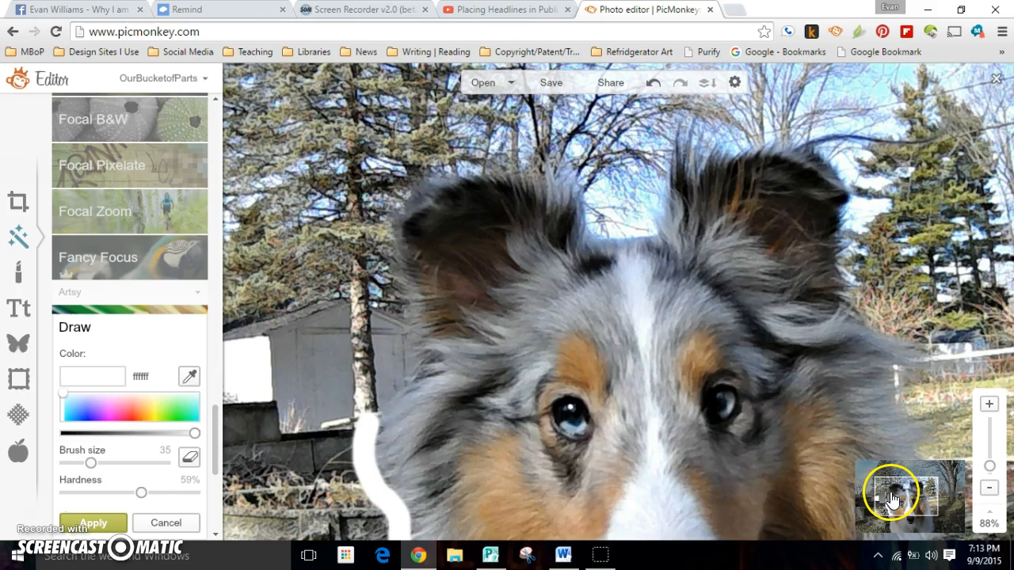
mouse_move(373, 414)
left_mouse_down()
mouse_move(415, 348)
mouse_move(398, 290)
left_mouse_up()
left_click(40, 515)
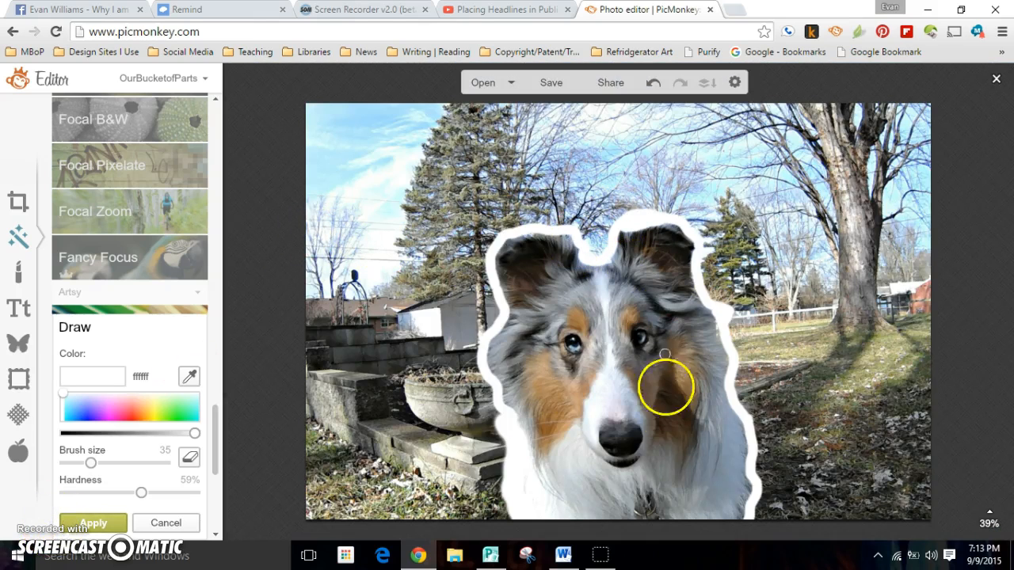
- Set the brush size to 194 and hardness to 100%, and widen the white border around the dog
left_click_drag(92, 464, 199, 499)
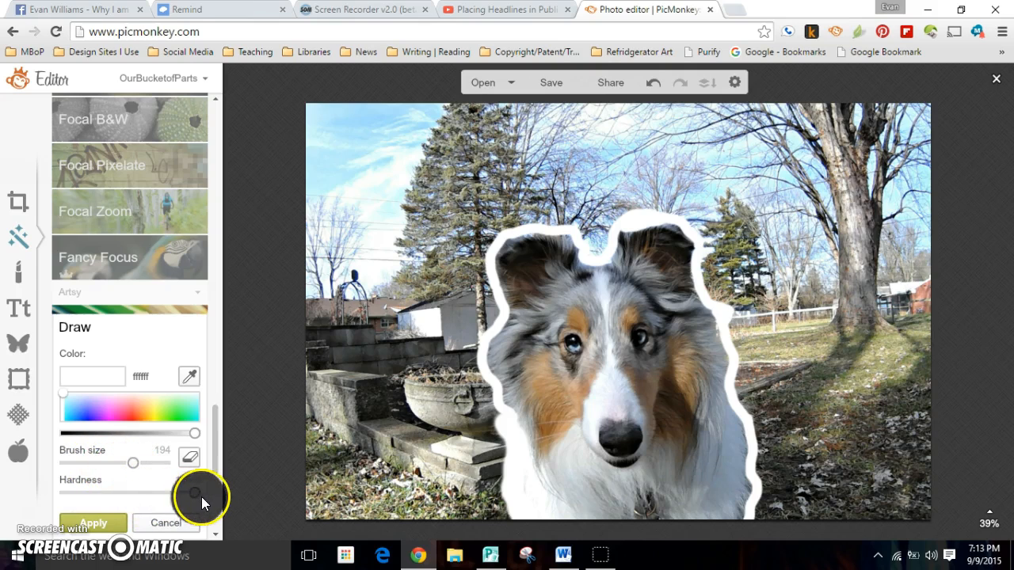
mouse_move(468, 517)
left_mouse_down()
mouse_move(494, 520)
mouse_move(476, 485)
left_mouse_up()
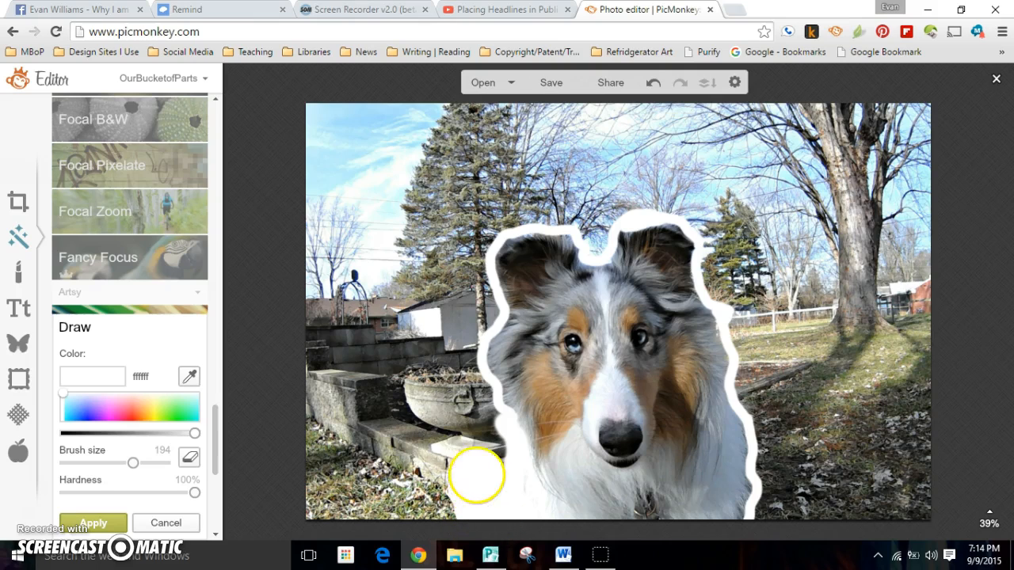
mouse_move(480, 447)
left_mouse_down()
mouse_move(466, 391)
mouse_move(445, 380)
mouse_move(465, 319)
left_mouse_up()
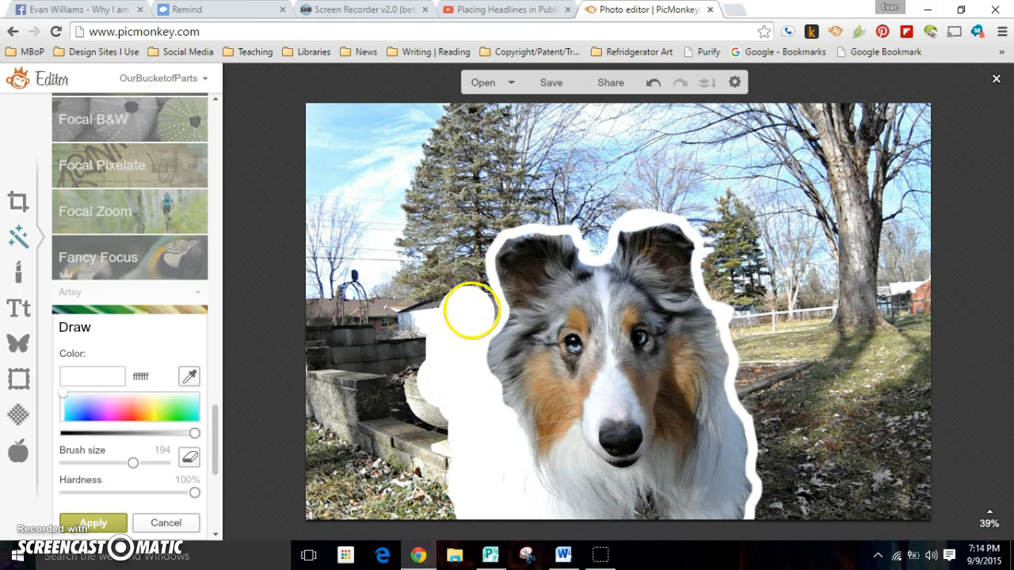
- Enlarge the brush to size 382, paint the remaining background white and apply the Draw effect
left_click_drag(133, 462, 116, 463)
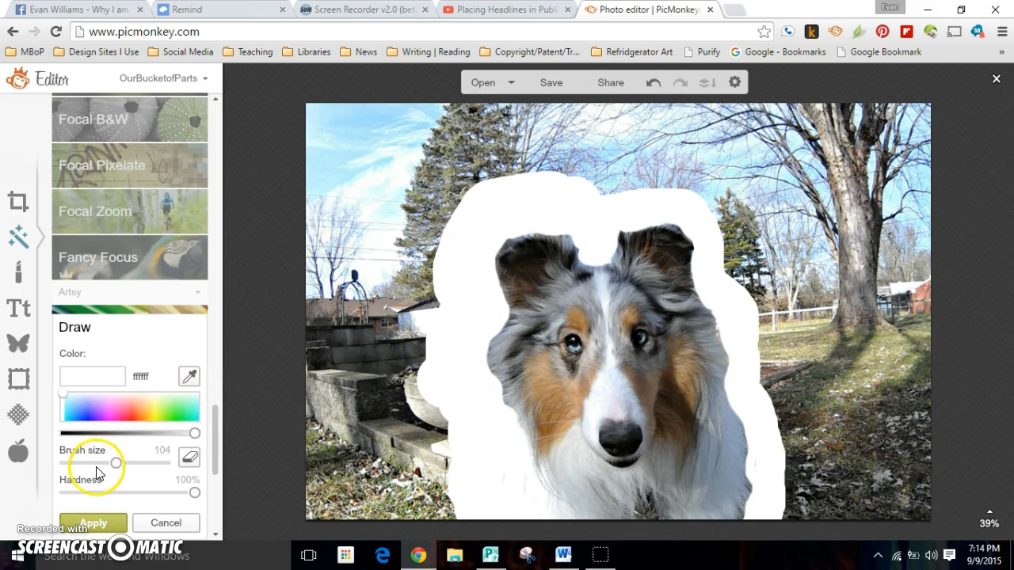
left_click_drag(121, 464, 125, 465)
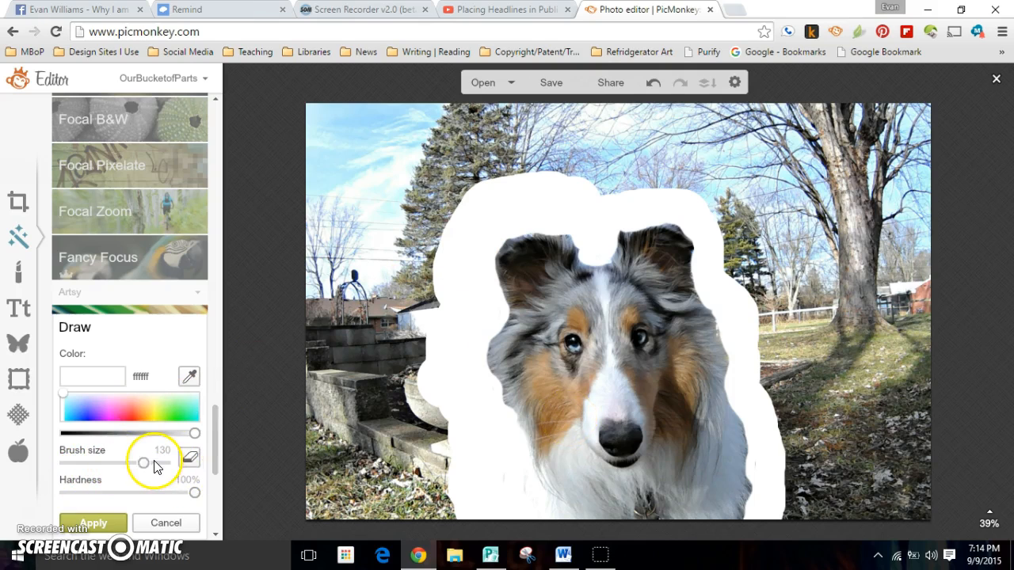
mouse_move(355, 452)
left_mouse_down()
mouse_move(433, 491)
mouse_move(304, 476)
mouse_move(418, 432)
mouse_move(404, 381)
mouse_move(400, 294)
mouse_move(445, 134)
mouse_move(305, 129)
mouse_move(316, 205)
mouse_move(307, 339)
mouse_move(317, 407)
mouse_move(331, 415)
mouse_move(391, 190)
mouse_move(422, 144)
mouse_move(496, 119)
mouse_move(879, 114)
mouse_move(945, 128)
mouse_move(602, 146)
mouse_move(508, 136)
mouse_move(724, 138)
mouse_move(746, 145)
mouse_move(734, 163)
mouse_move(764, 206)
mouse_move(880, 208)
mouse_move(897, 223)
mouse_move(896, 502)
mouse_move(821, 487)
mouse_move(797, 316)
mouse_move(768, 261)
mouse_move(836, 269)
left_mouse_up()
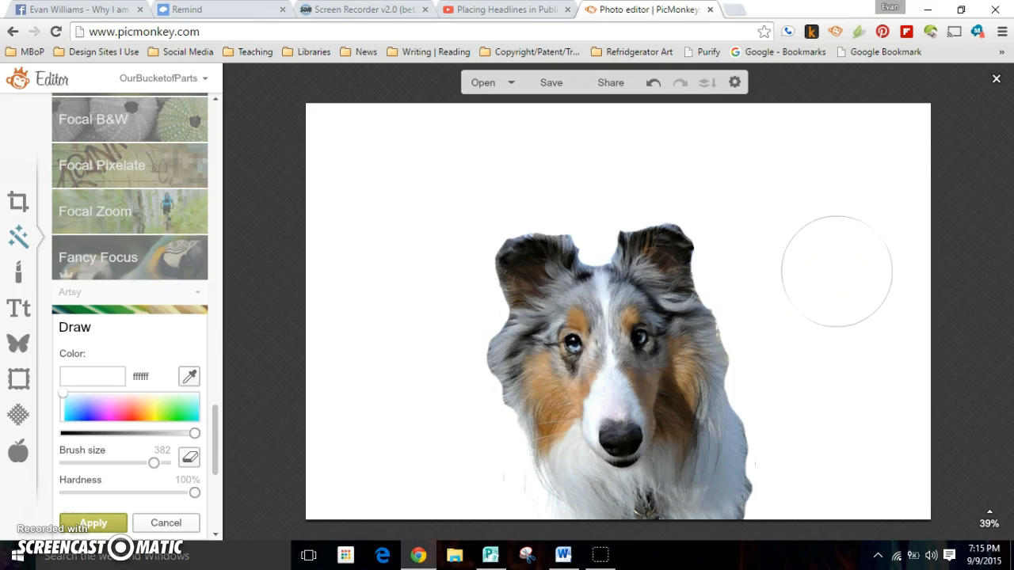
left_click(92, 523)
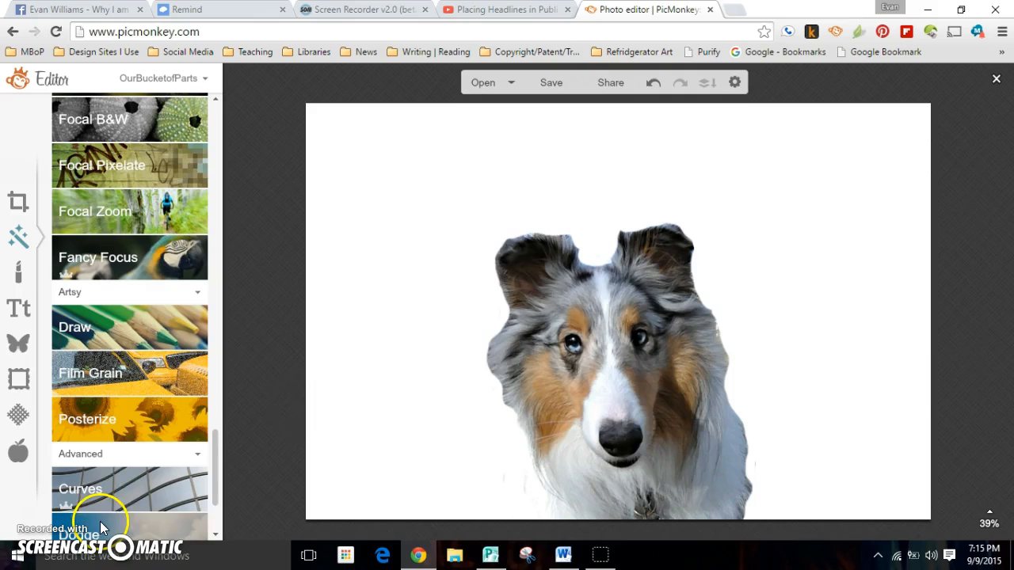
- Save the edited photo to the computer as Maeve COB in JPG format in the Walgreens folder
left_click(551, 82)
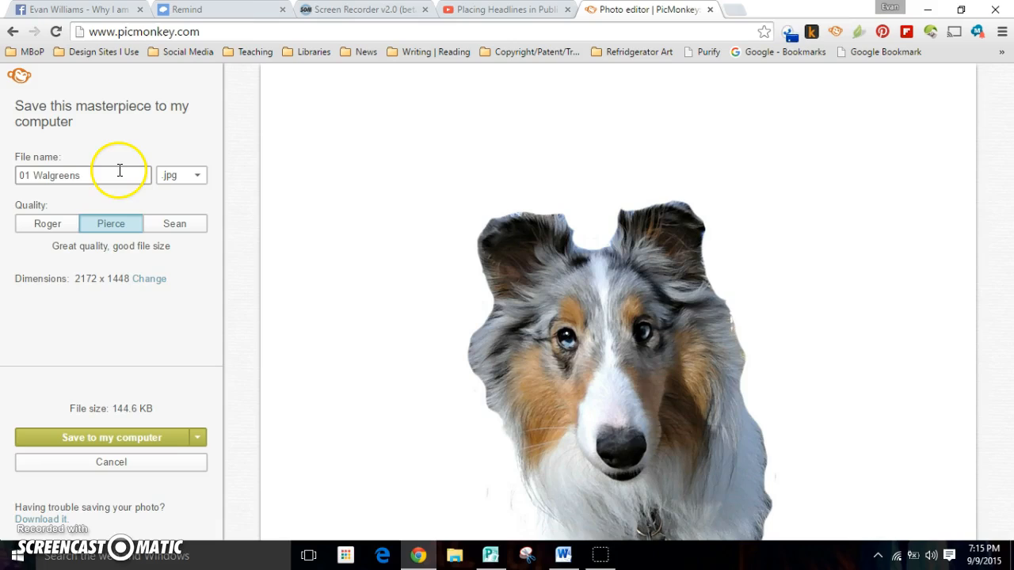
left_click_drag(120, 172, 8, 185)
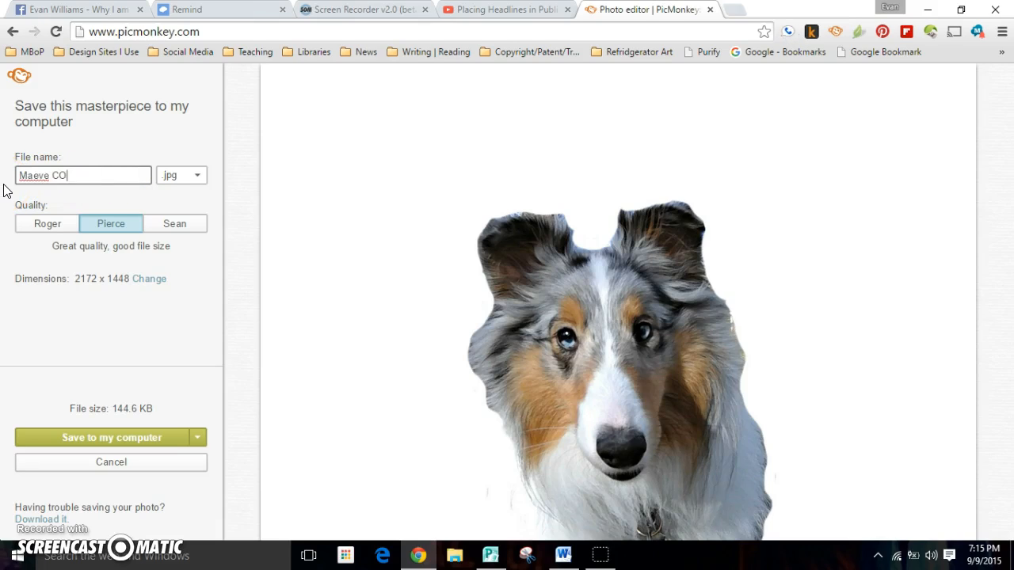
left_click(112, 435)
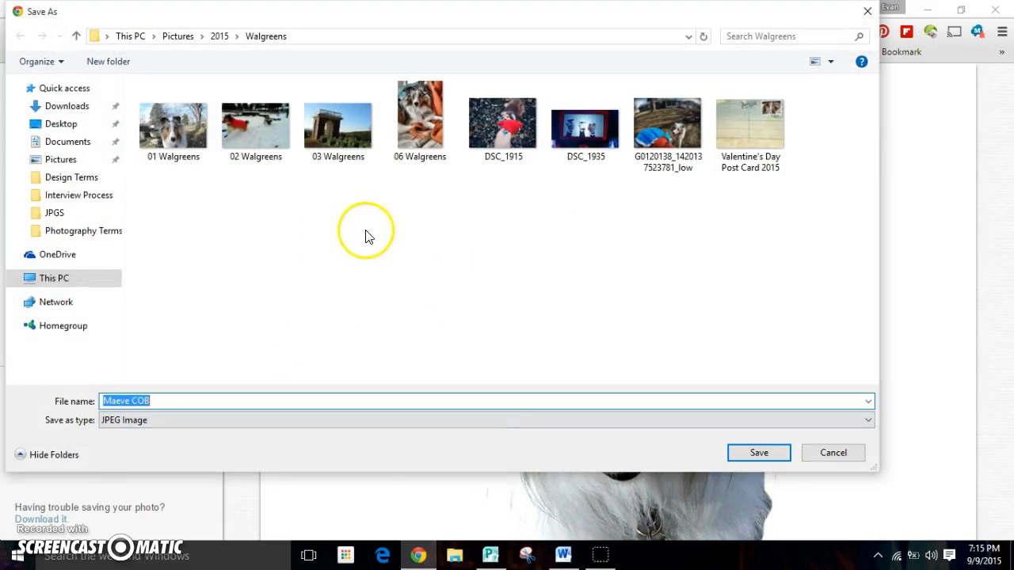
left_click(779, 462)
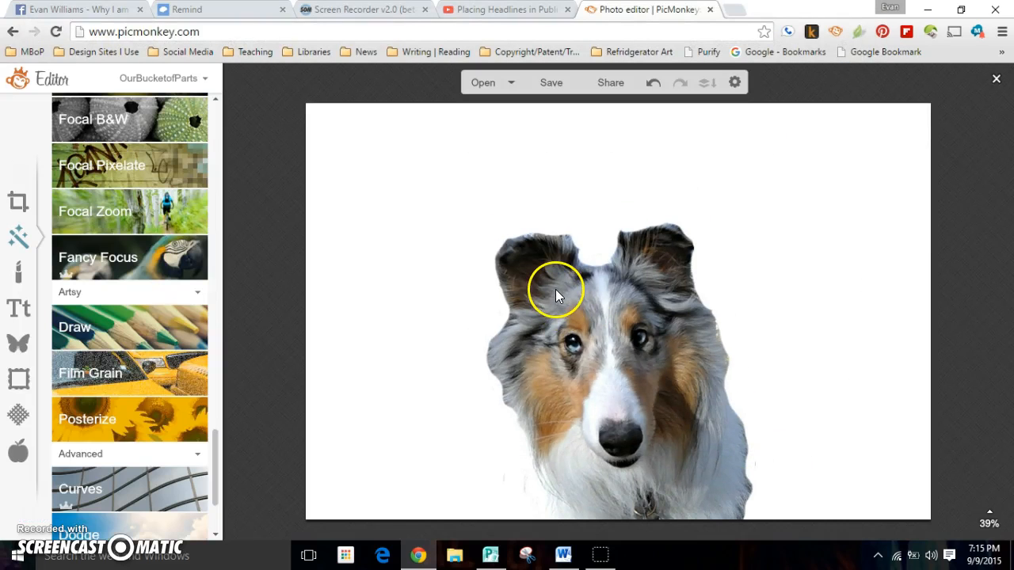
- Switch to the Publisher newspaper page and insert the Maeve COB picture from the Walgreens folder
left_click(491, 559)
scroll(336, 377, "up", 4)
scroll(335, 376, "up", 1)
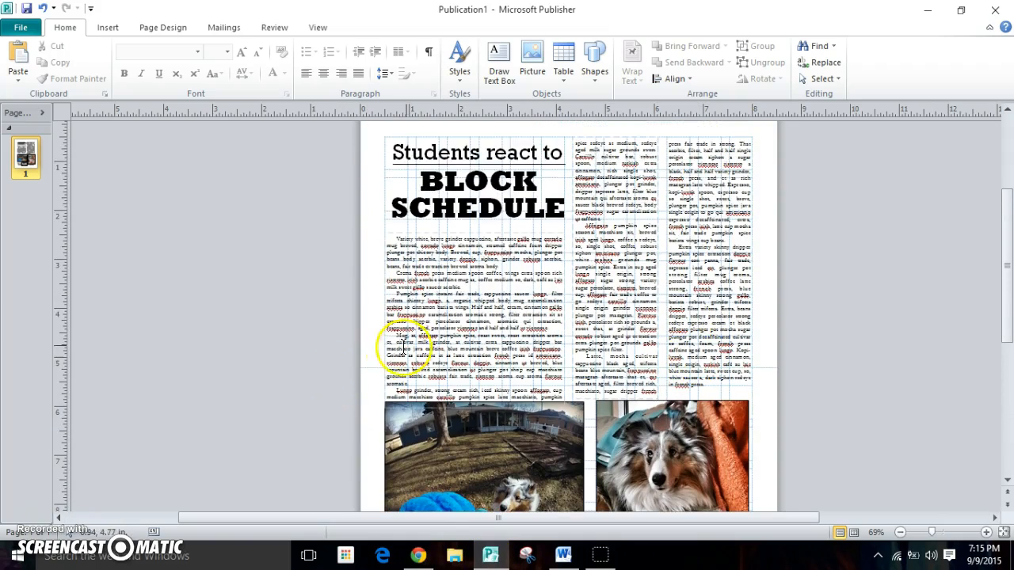
left_click_drag(726, 518, 799, 521)
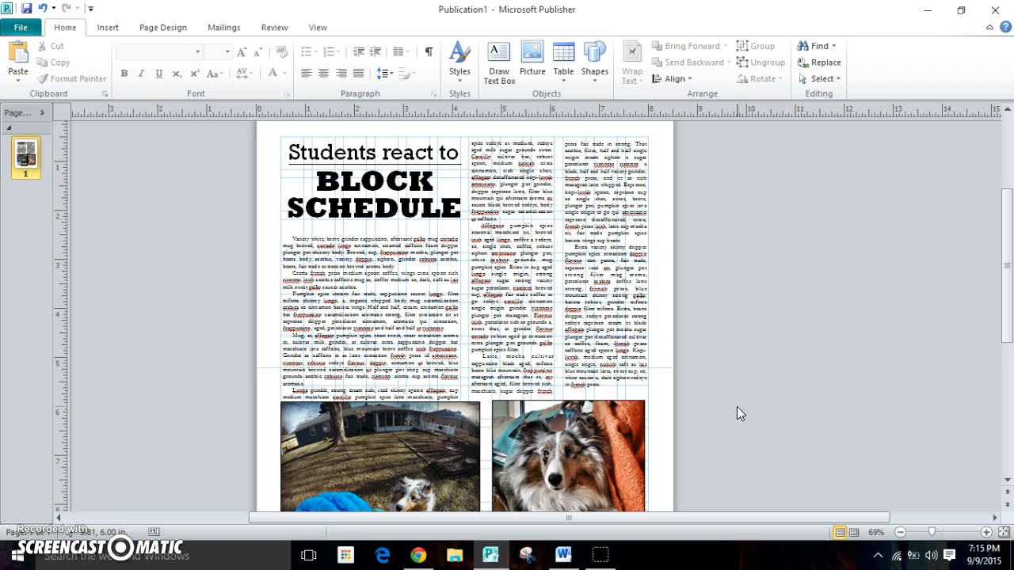
scroll(736, 406, "up", 2, "ctrl")
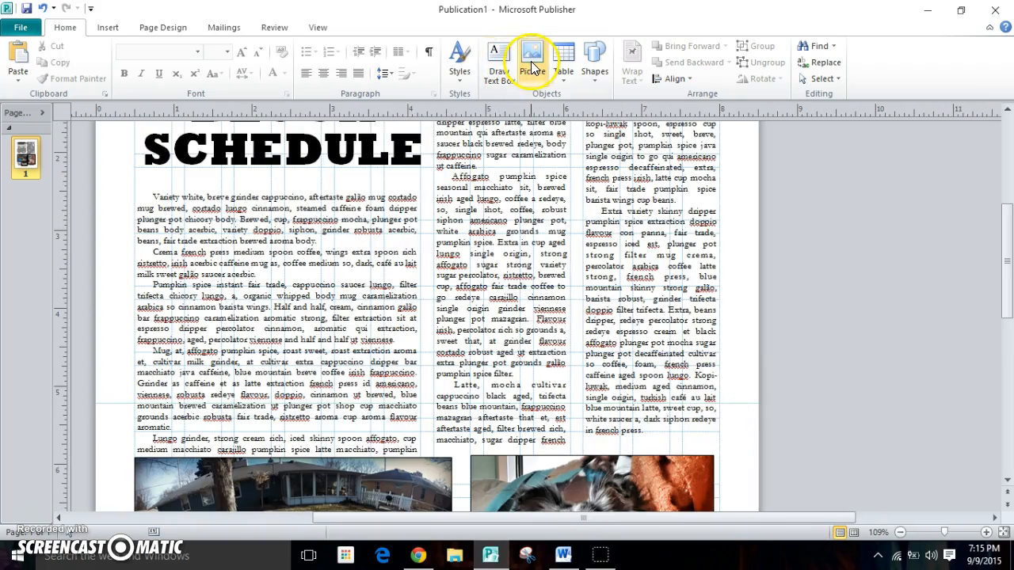
left_click(531, 61)
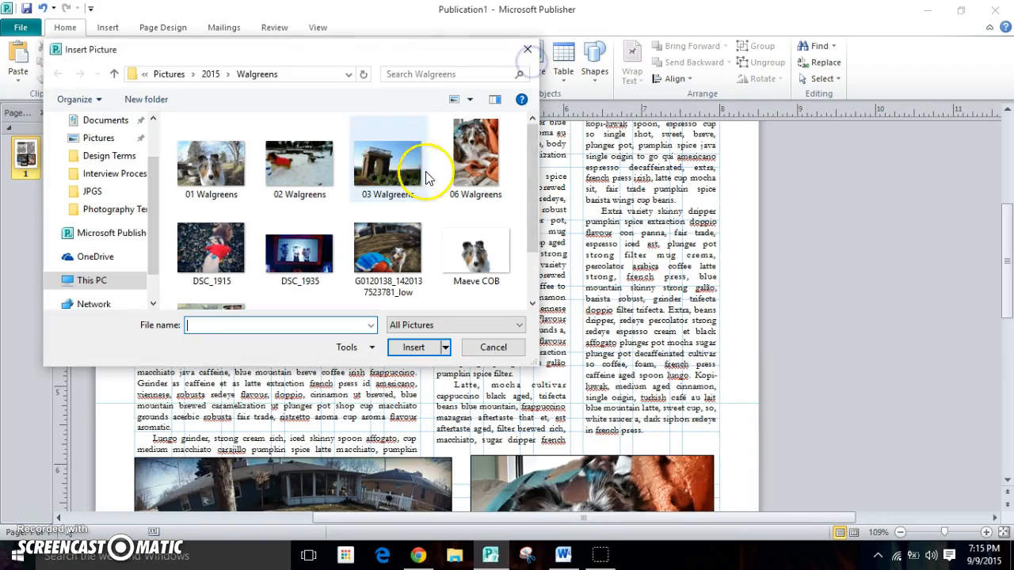
double_click(467, 257)
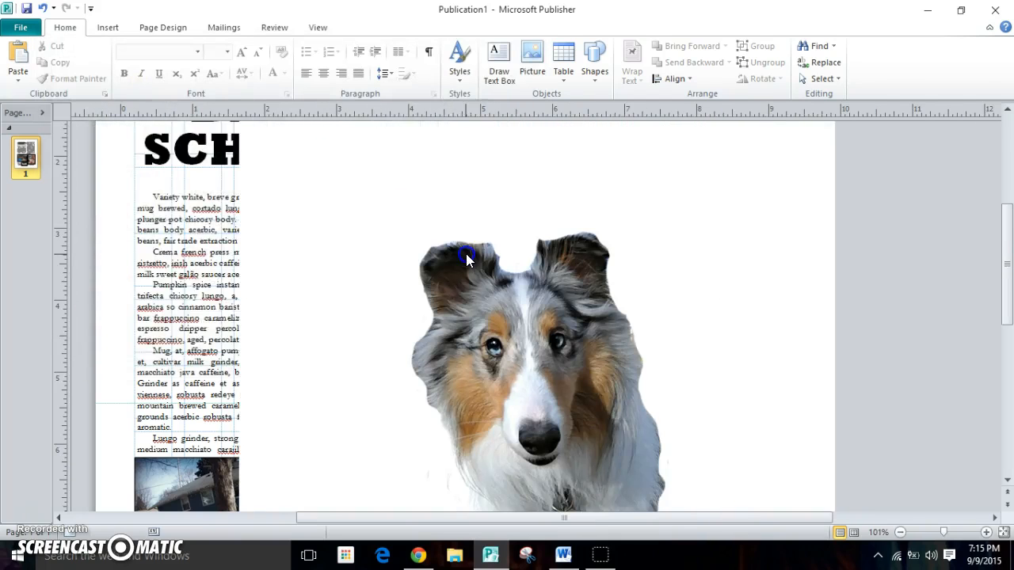
- Set the dog picture's text wrapping to None, shrink it to about 5.73 x 3.82 in and move it over the second and third text columns
left_click(242, 184)
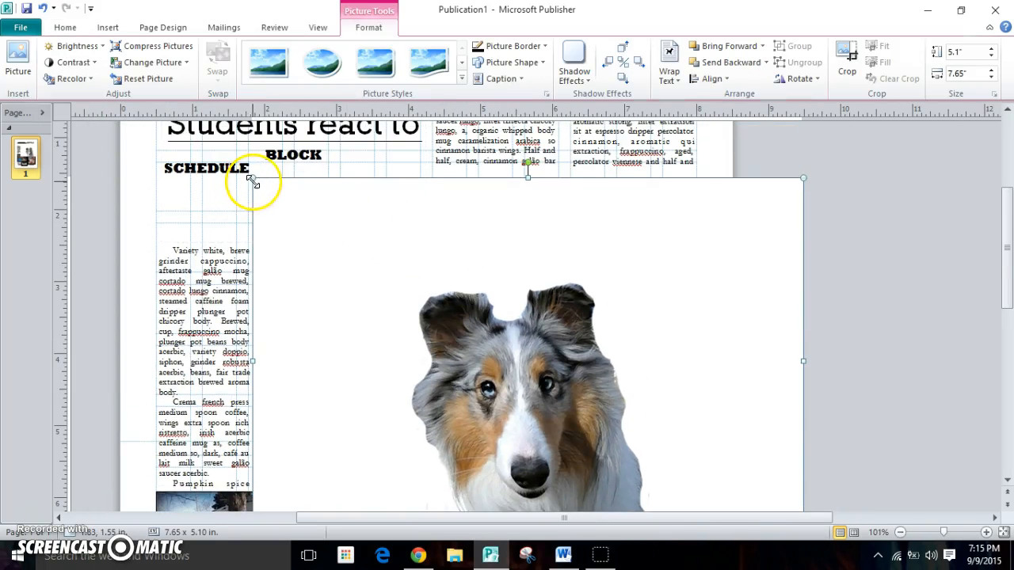
left_click(679, 86)
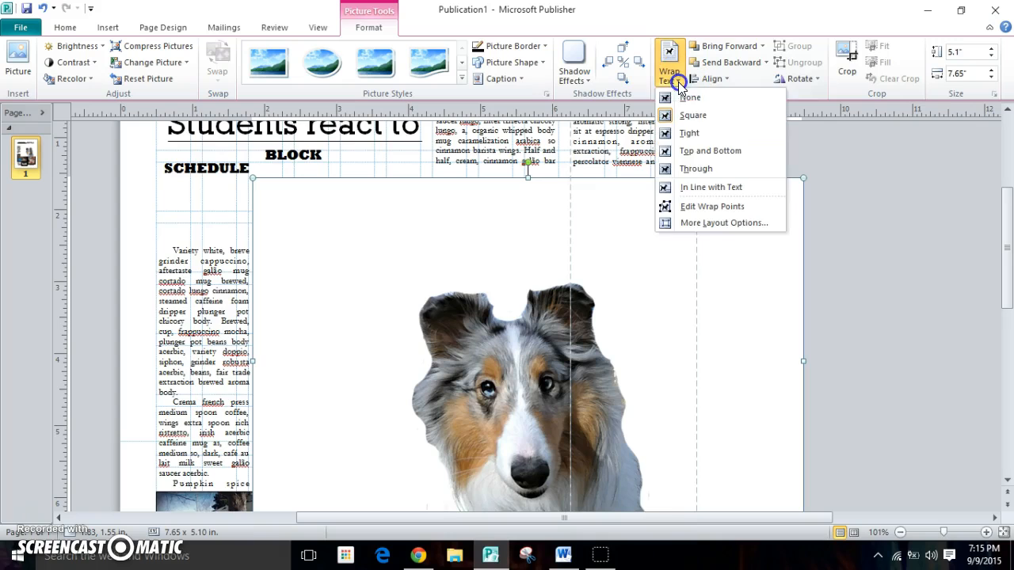
left_click(677, 94)
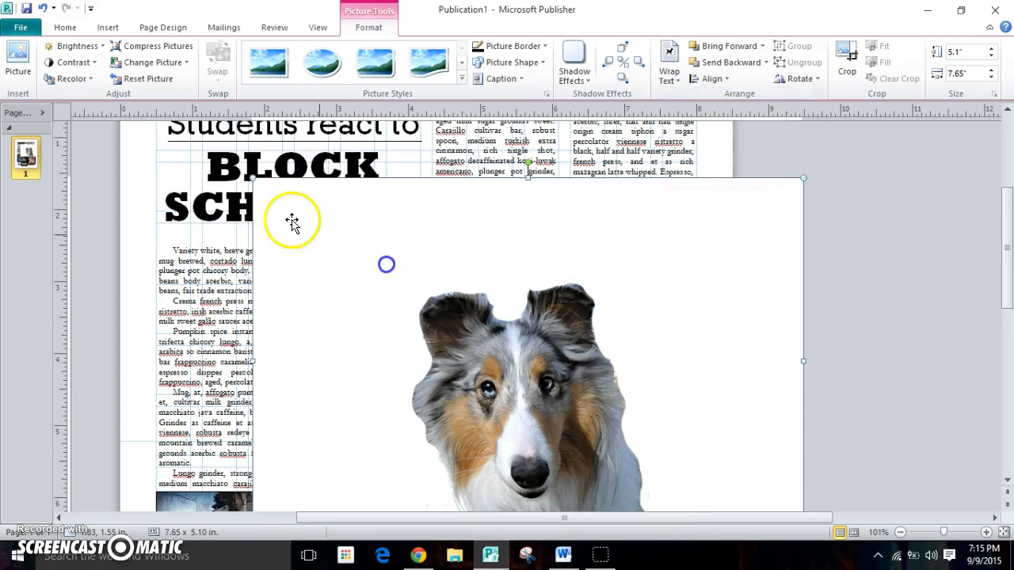
left_click_drag(253, 180, 390, 321)
left_click_drag(542, 419, 600, 318)
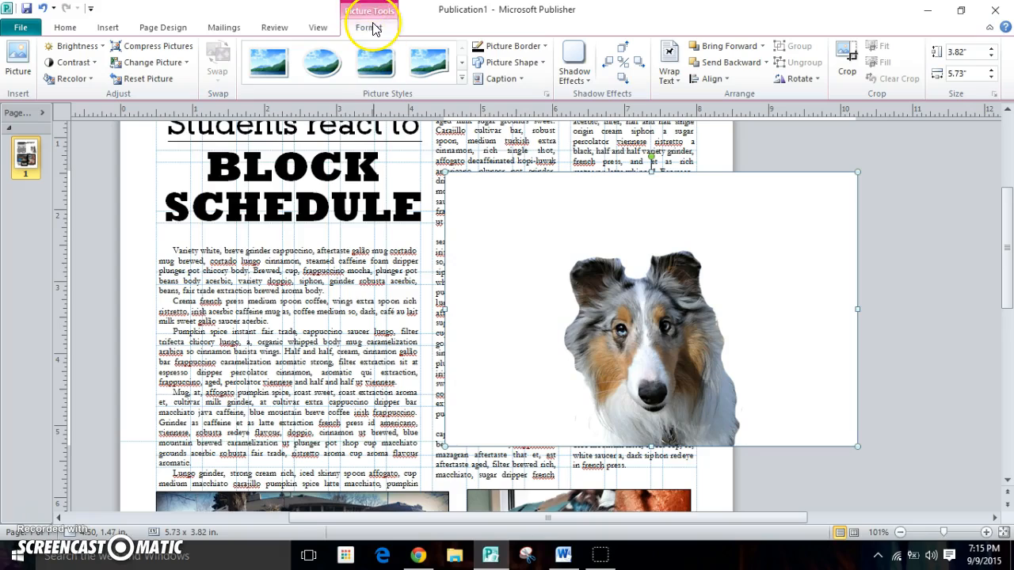
- Set the white background of the dog picture as its transparent color
left_click(88, 80)
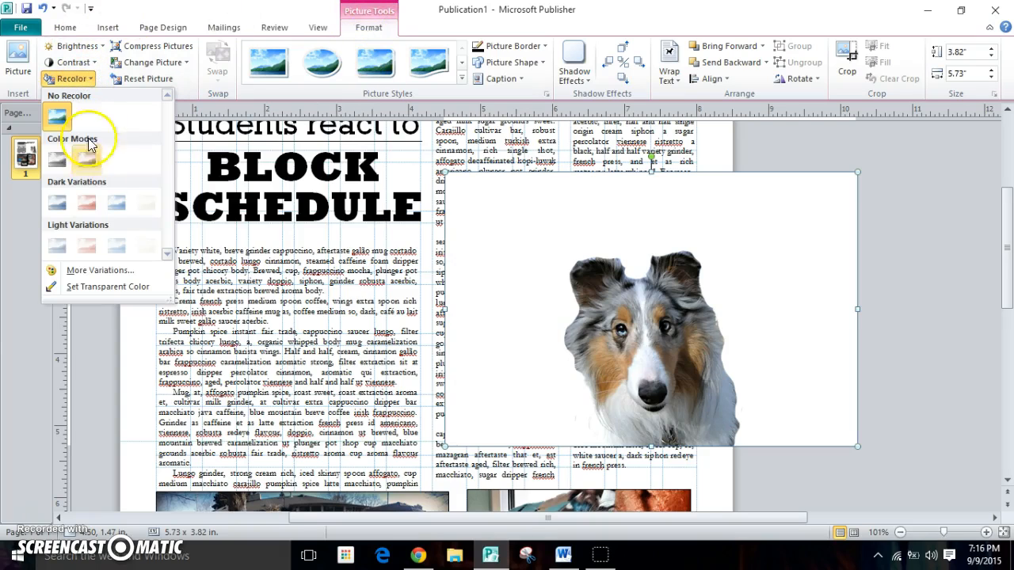
left_click(107, 288)
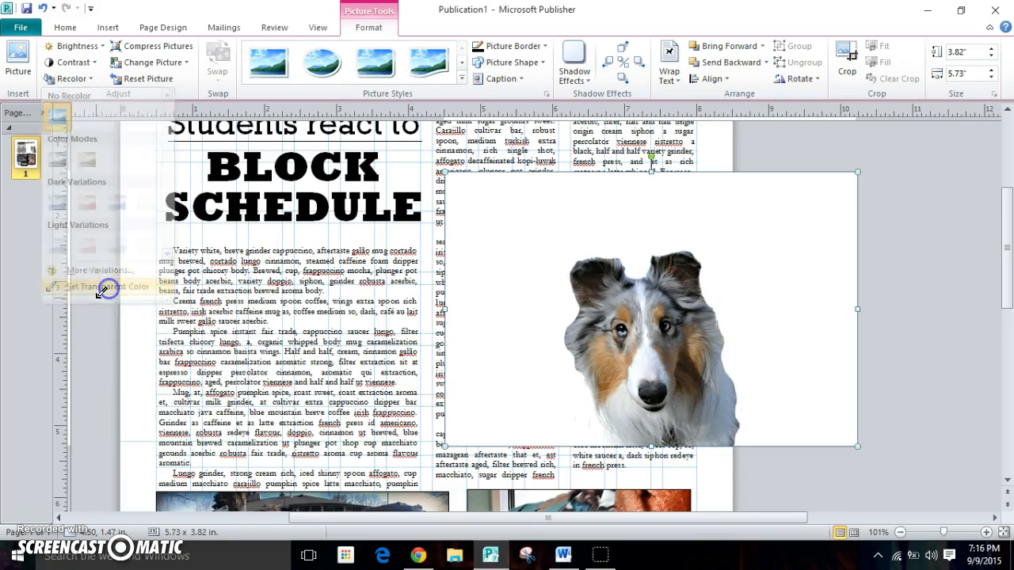
left_click(507, 212)
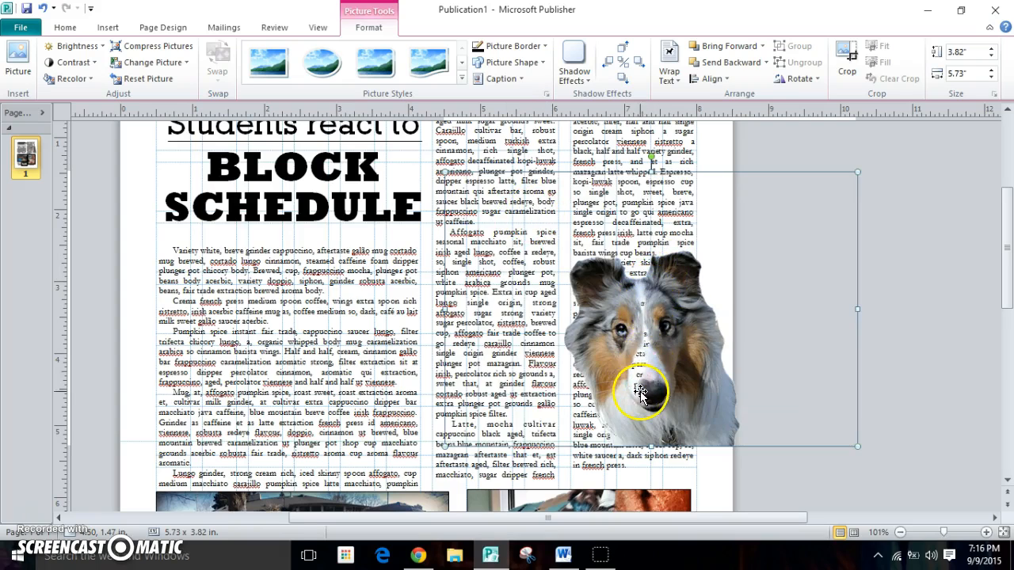
- Resize the dog picture to about 5.08 in wide and move the dog off the page beside the third text column
left_click_drag(441, 170, 539, 235)
left_click_drag(698, 338, 809, 319)
left_click_drag(654, 212, 618, 182)
- Crop the empty area above and on both sides of the dog, leaving a picture of about 2.41 x 2.52 in
left_click(849, 71)
left_click_drag(790, 183, 788, 246)
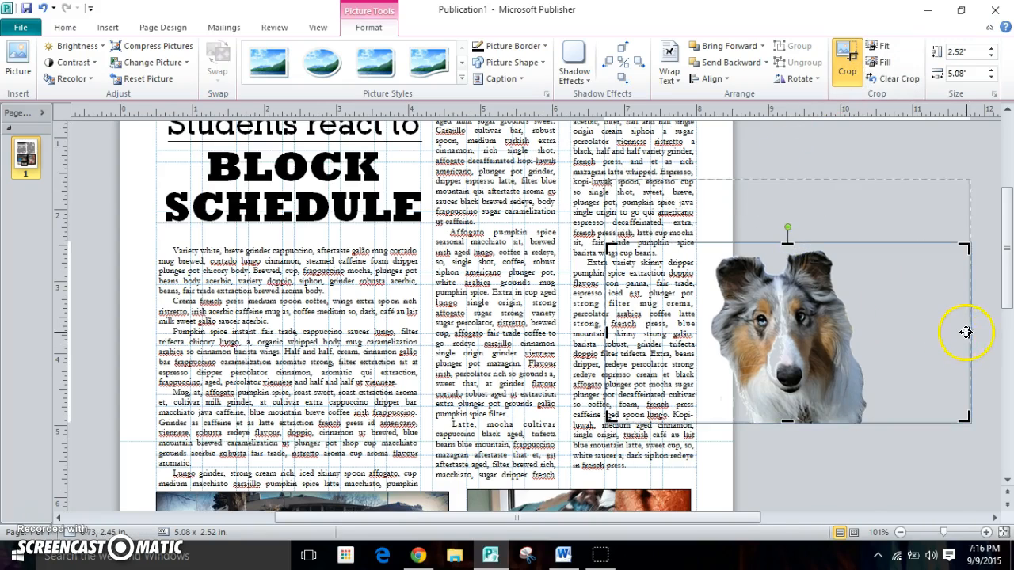
left_click_drag(952, 337, 871, 346)
left_click_drag(698, 327, 701, 325)
left_click(866, 471)
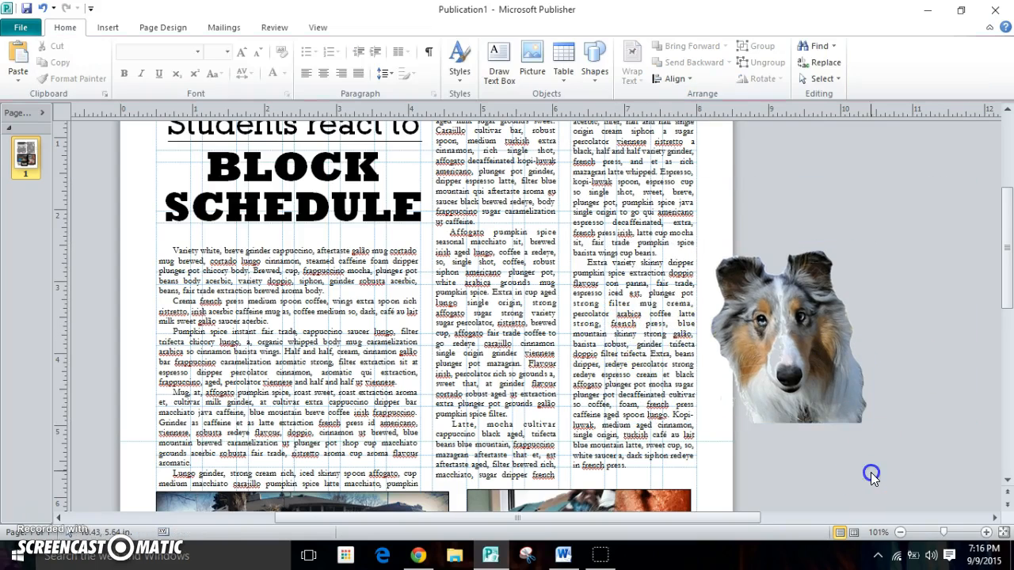
- Delete the photo of the dog with the orange blanket below the text columns
left_click(831, 355)
scroll(831, 356, "down", 4)
scroll(831, 352, "down", 2)
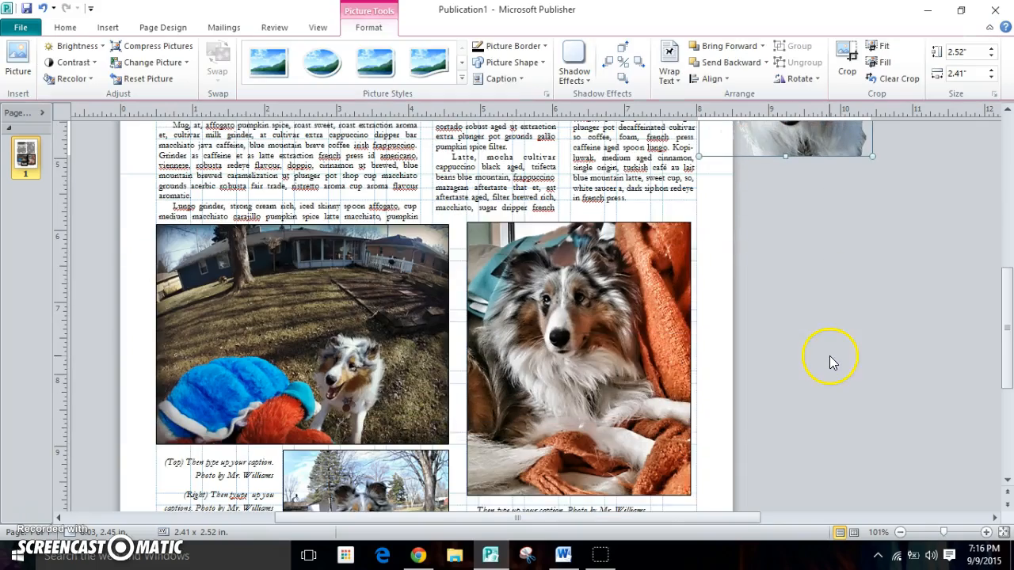
left_click(711, 316)
left_click(651, 319)
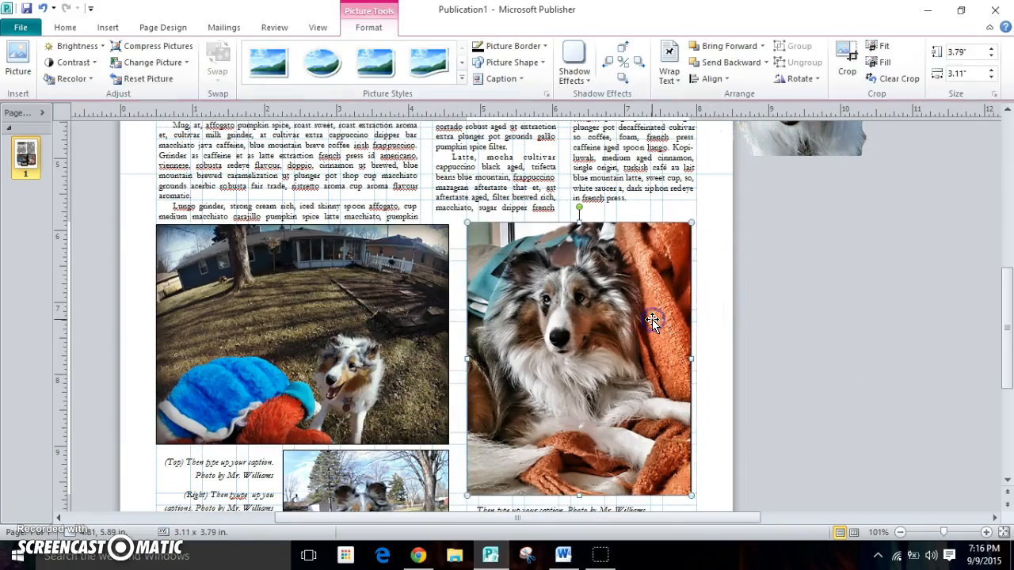
key("Delete")
- Move the dog cutout into the empty space beside the backyard photo and enlarge it to about 3.63 x 3.79 in
left_click_drag(796, 132, 548, 361)
left_click_drag(624, 385, 662, 476)
left_click_drag(637, 339, 633, 360)
left_click(809, 303)
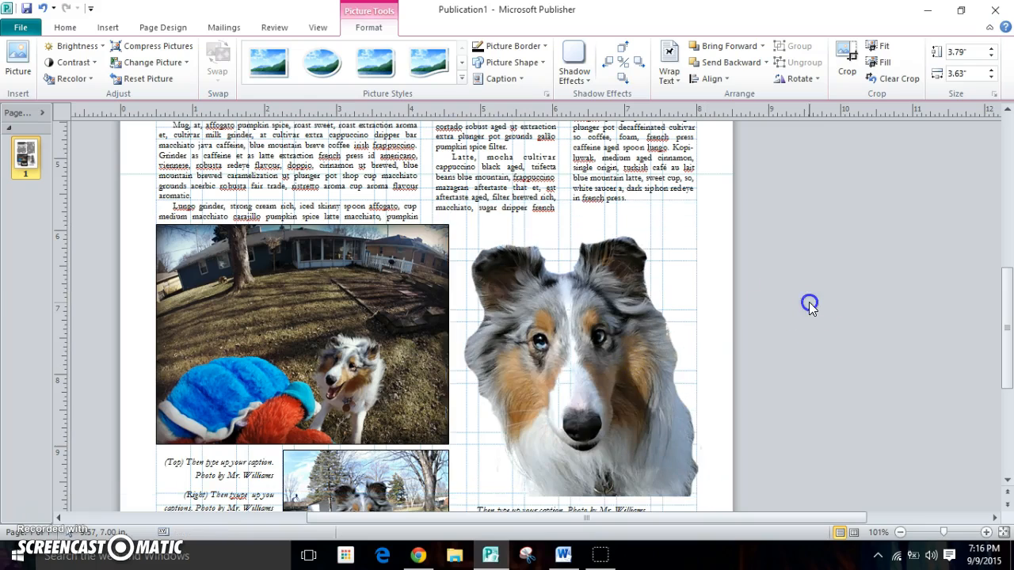
- Apply the first Drop Shadow style to the dog cutout and check the shadow along its outline
left_click(694, 288)
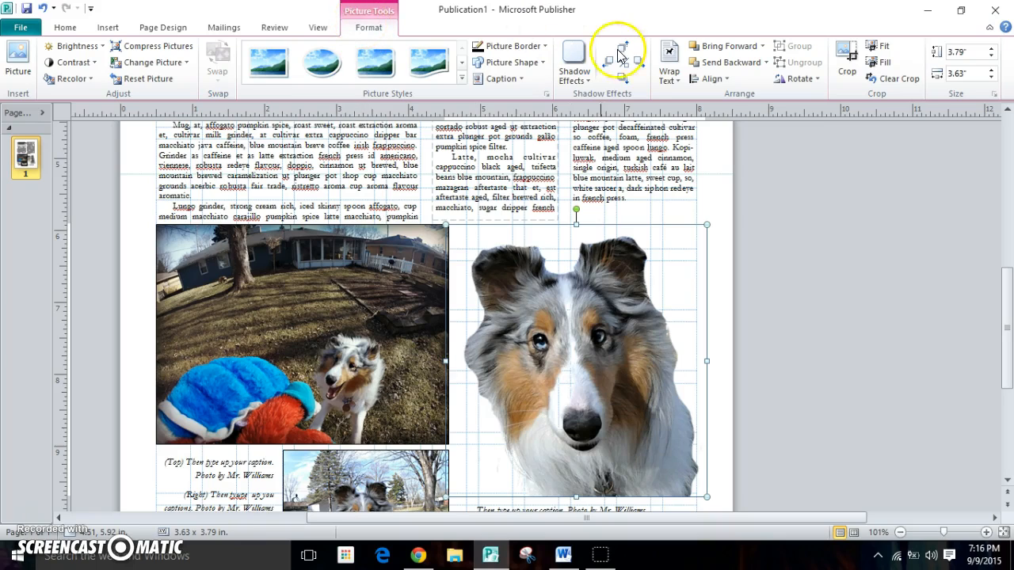
left_click(584, 81)
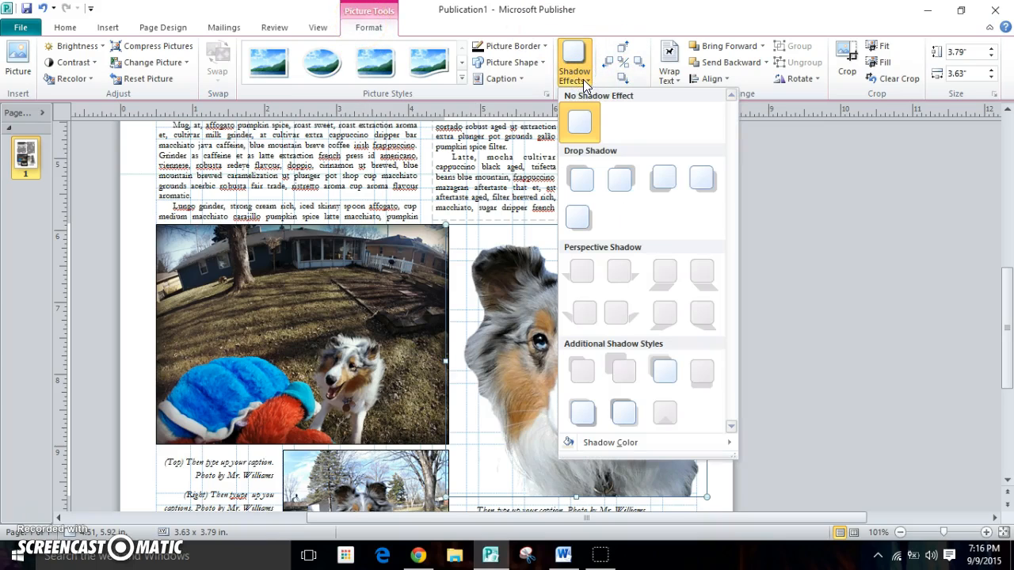
left_click(578, 185)
left_click(837, 287)
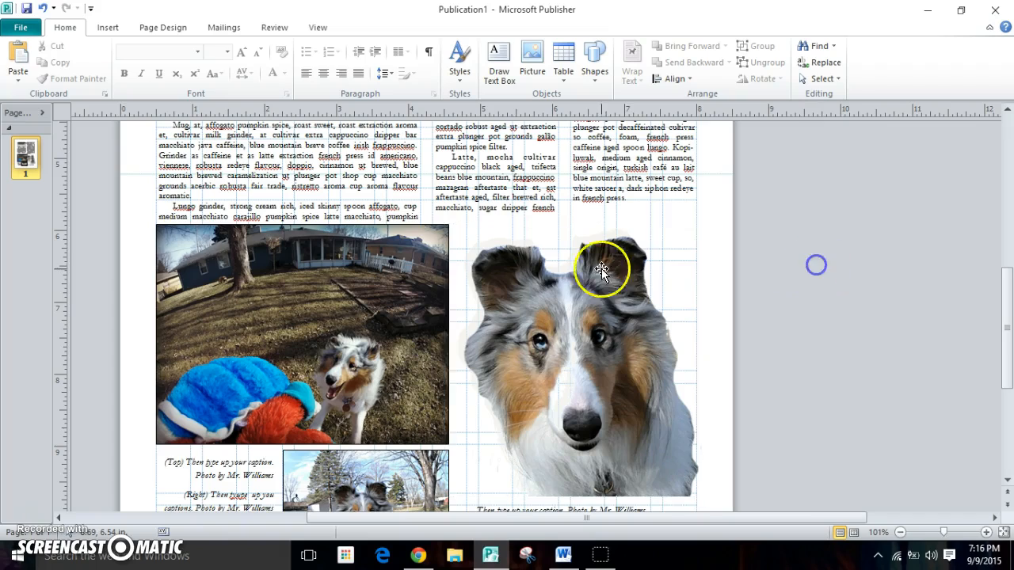
scroll(557, 282, "up", 4, "ctrl")
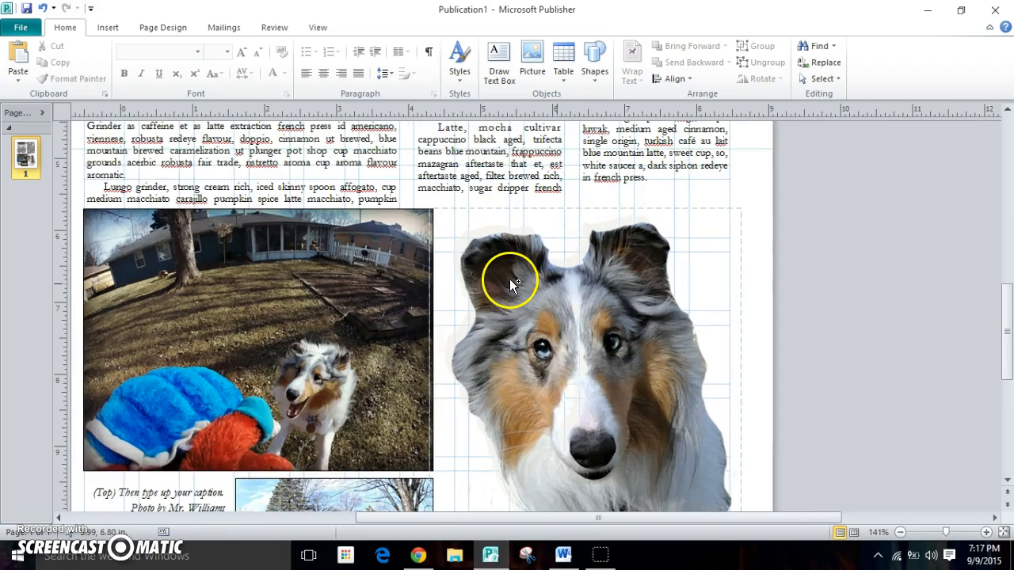
scroll(509, 278, "up", 6, "ctrl")
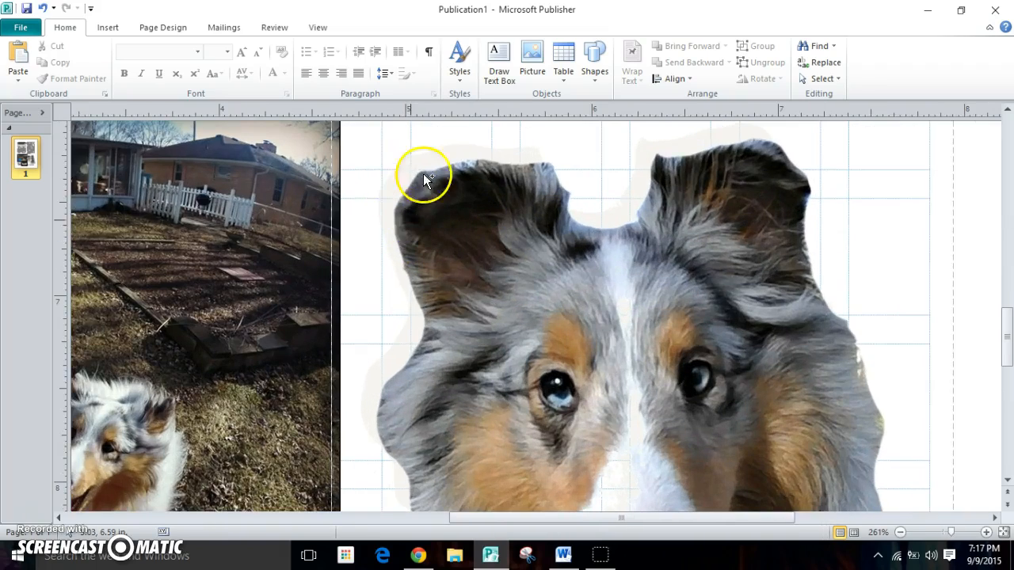
scroll(709, 352, "down", 4, "ctrl")
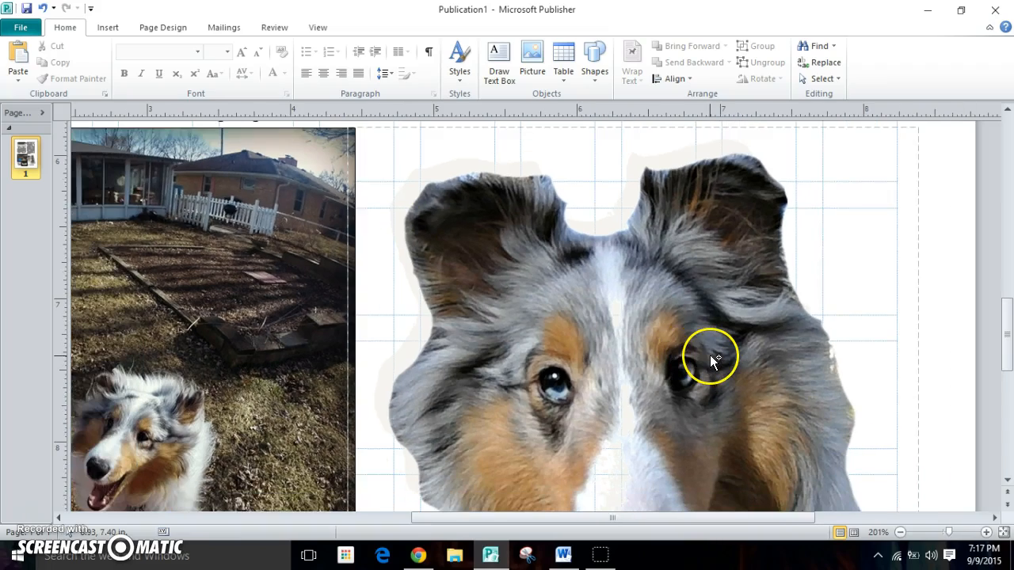
scroll(709, 351, "down", 10, "ctrl")
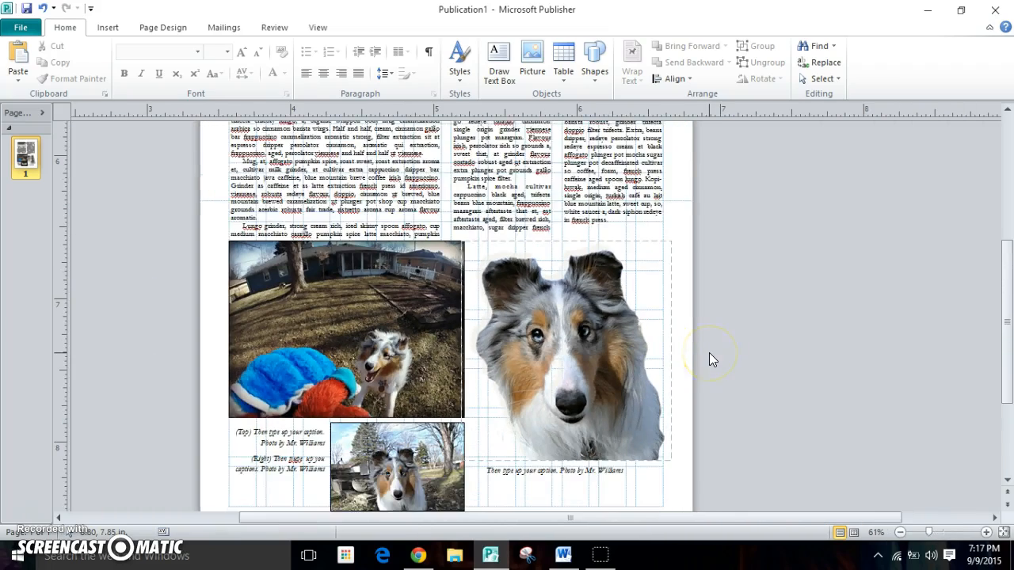